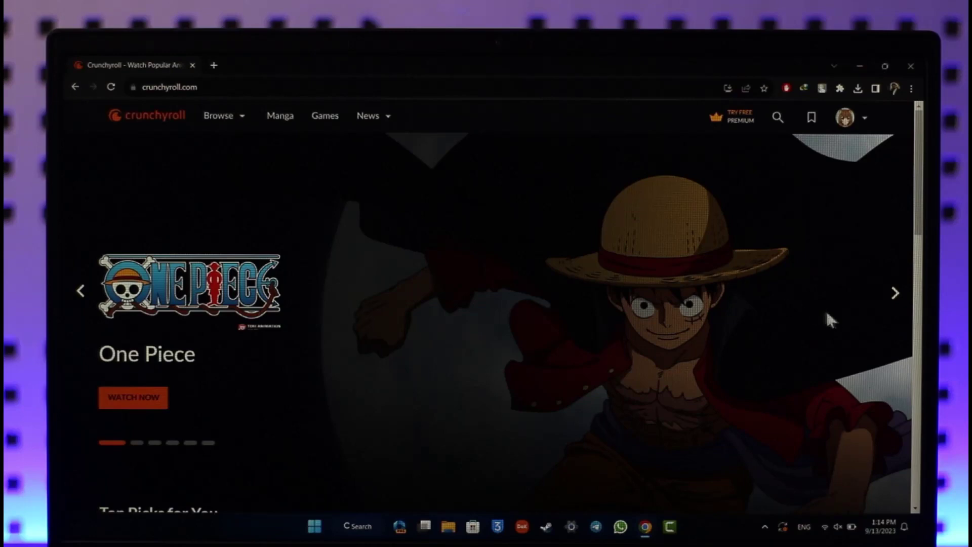
pyautogui.scroll(-5, 738, 273)
# Open the Fairy Tail series card and pause episode 1 at 0:31
pyautogui.click(175, 360)
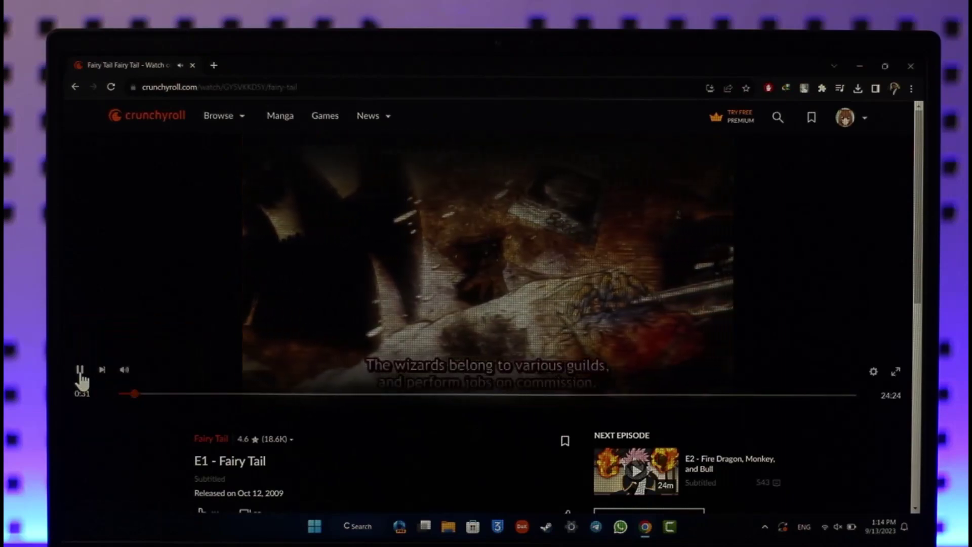
pyautogui.click(629, 382)
pyautogui.scroll(-10, 626, 347)
pyautogui.scroll(-10, 547, 380)
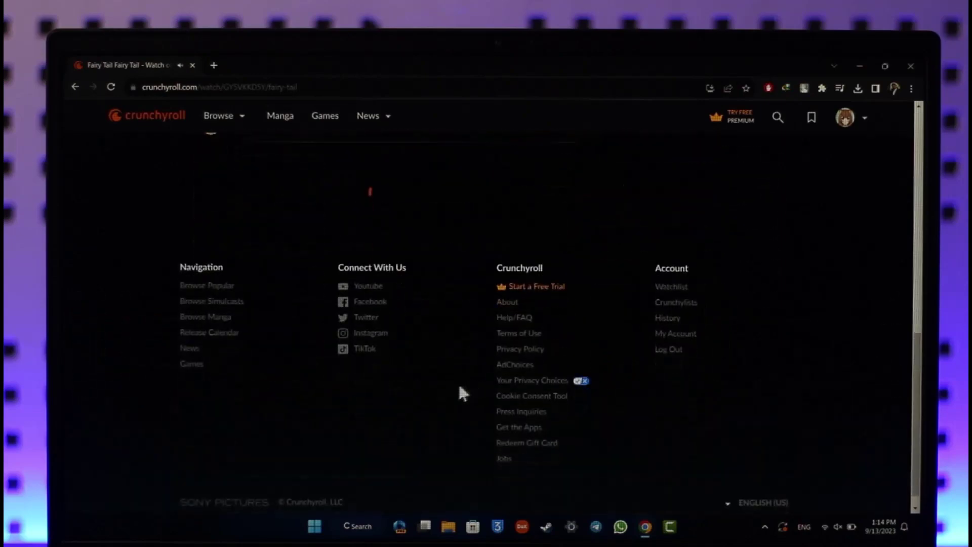
pyautogui.scroll(6, 458, 382)
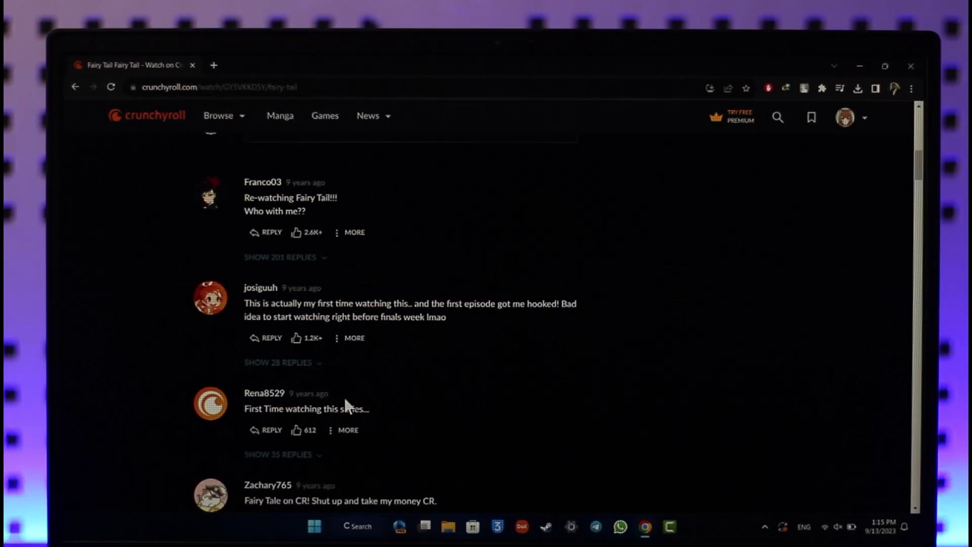
pyautogui.scroll(5, 452, 415)
pyautogui.scroll(8, 452, 415)
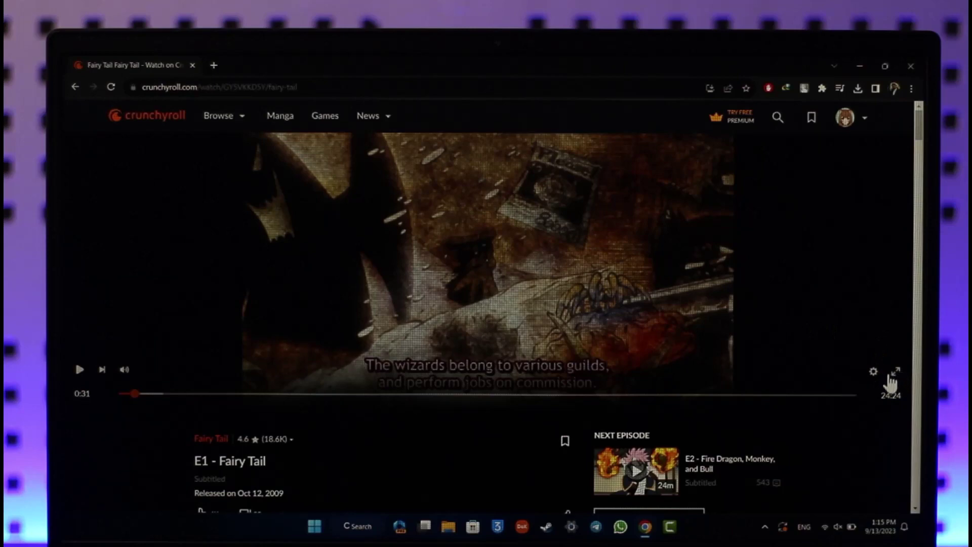
# Go full screen, scrub ahead to 20:27 with playback paused, then exit full screen
pyautogui.click(890, 373)
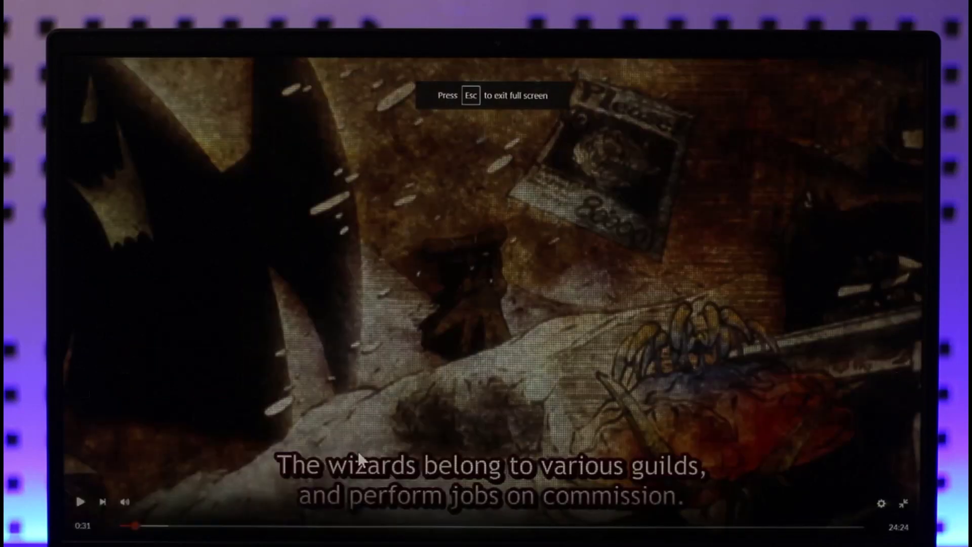
pyautogui.moveTo(133, 526); pyautogui.dragTo(642, 525)
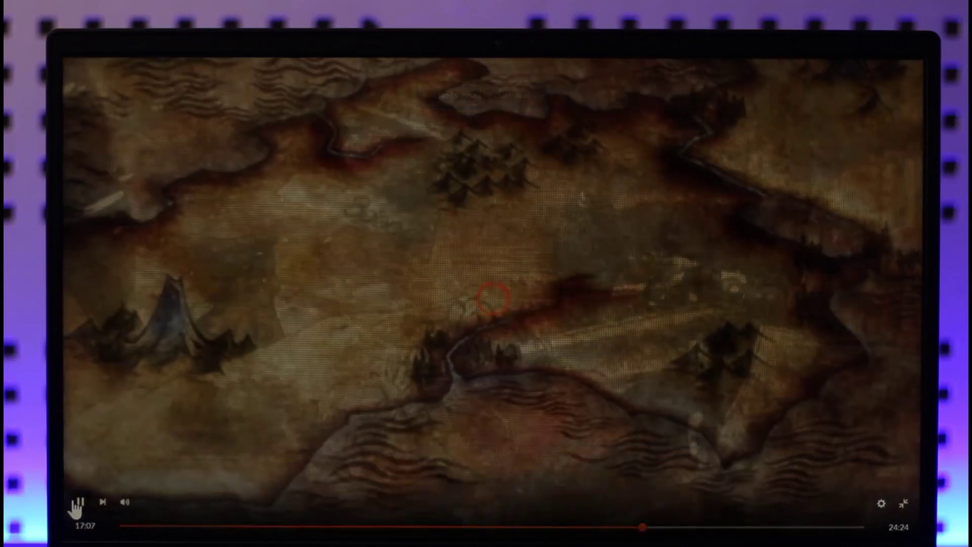
pyautogui.click(78, 503)
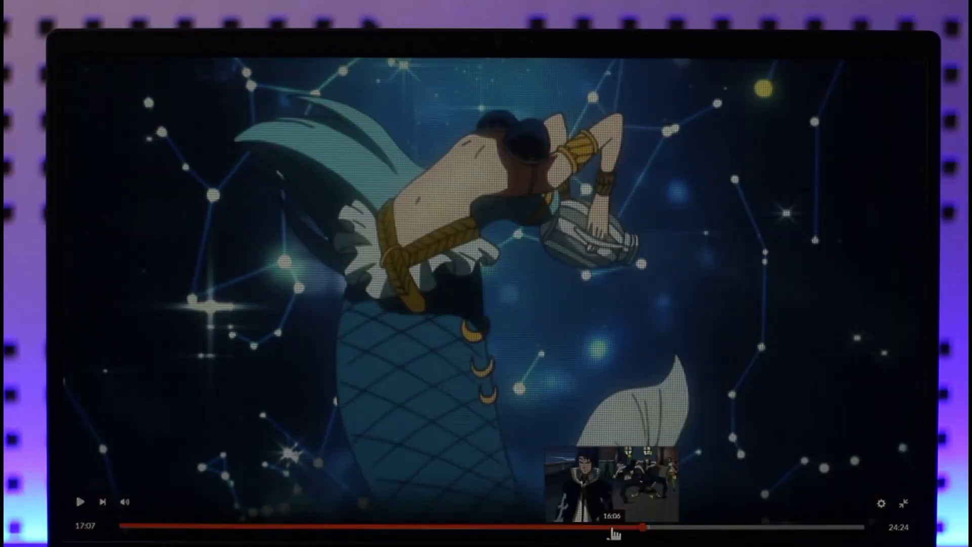
pyautogui.click(740, 526)
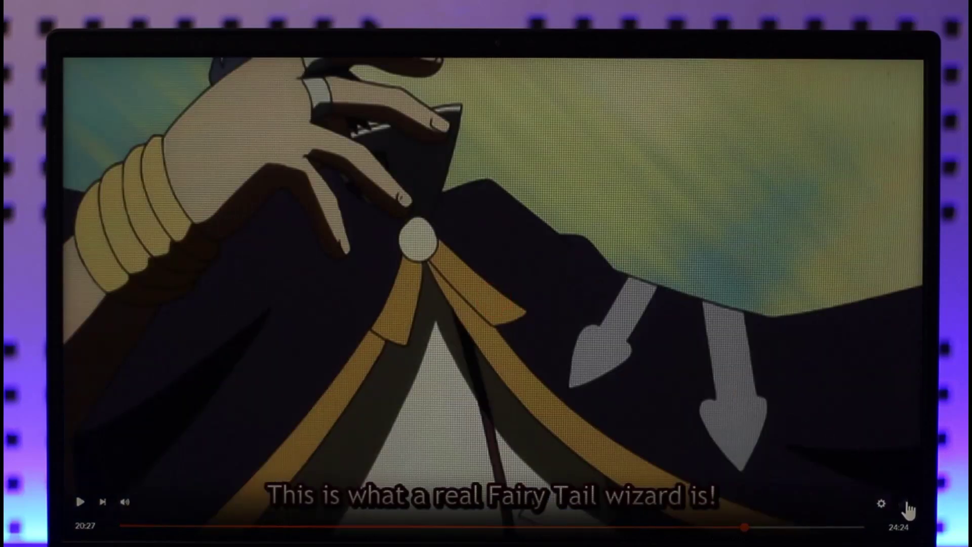
pyautogui.click(910, 509)
# Choose 1080p in the playback quality settings, then show more Fairy Tail S1 episodes
pyautogui.click(875, 373)
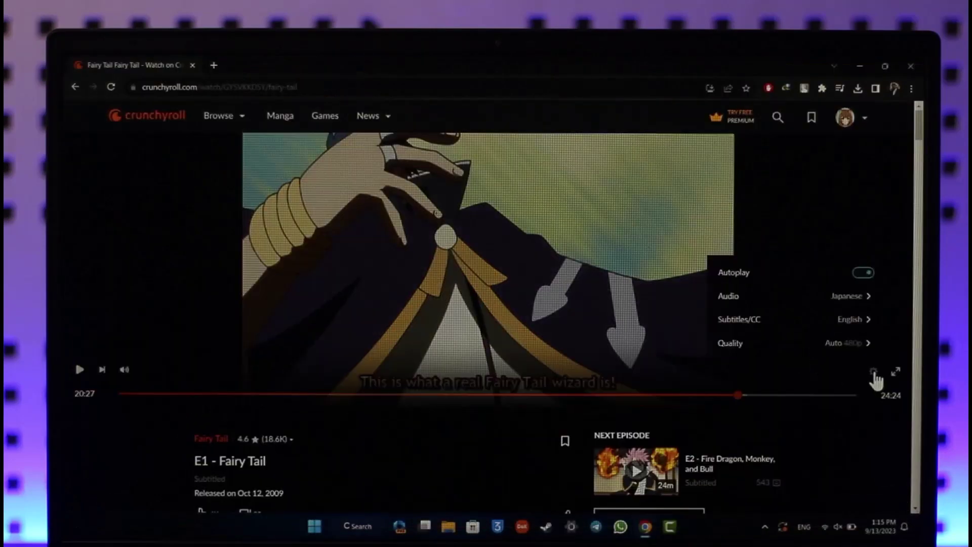
pyautogui.click(848, 343)
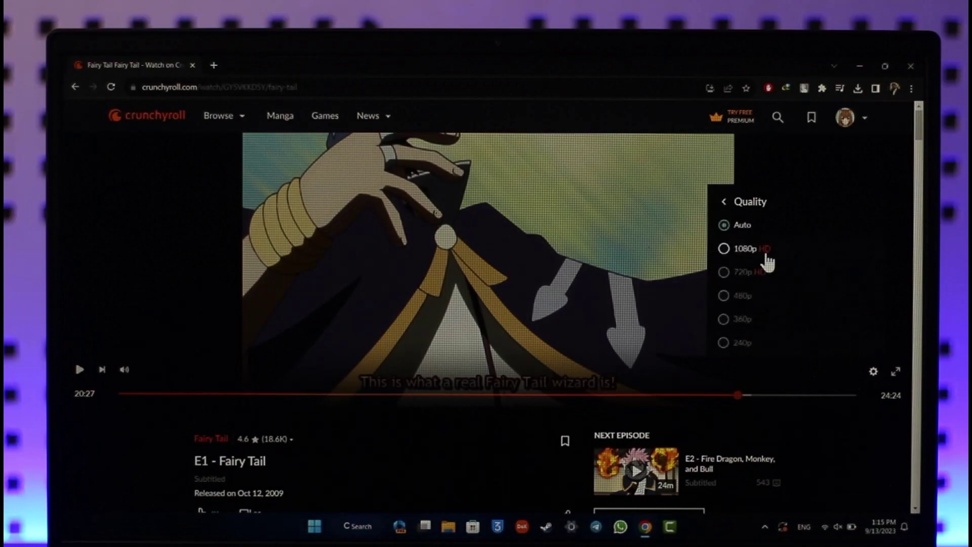
pyautogui.click(744, 248)
pyautogui.click(875, 374)
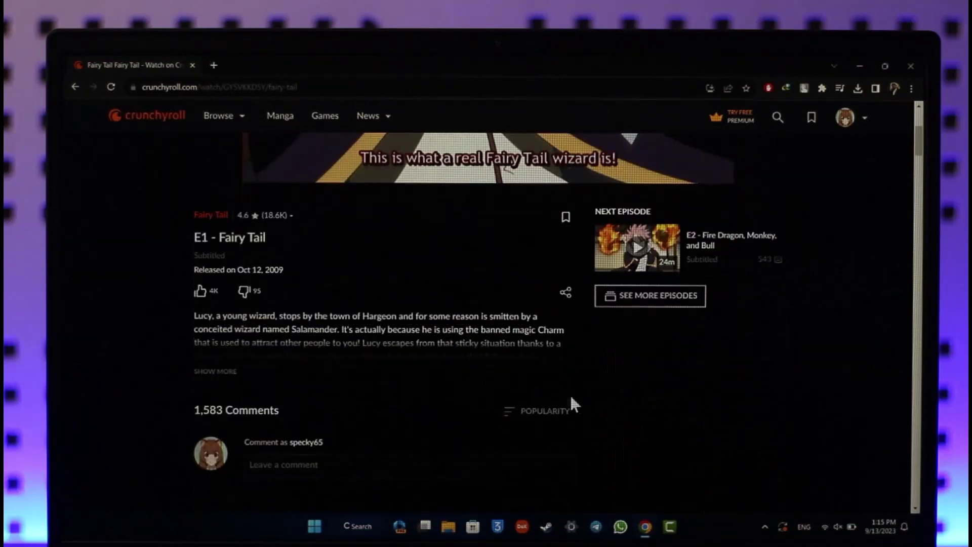
pyautogui.scroll(-3, 569, 393)
pyautogui.click(683, 296)
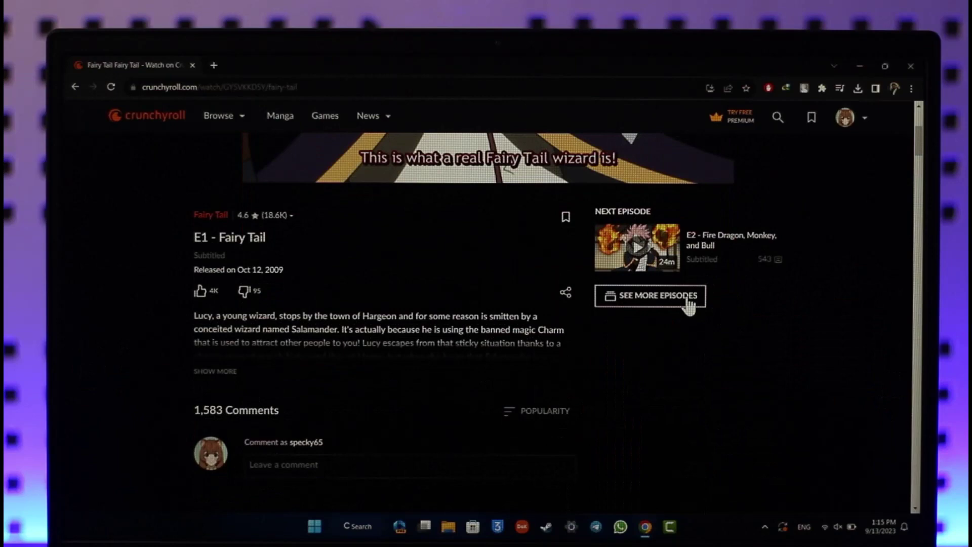